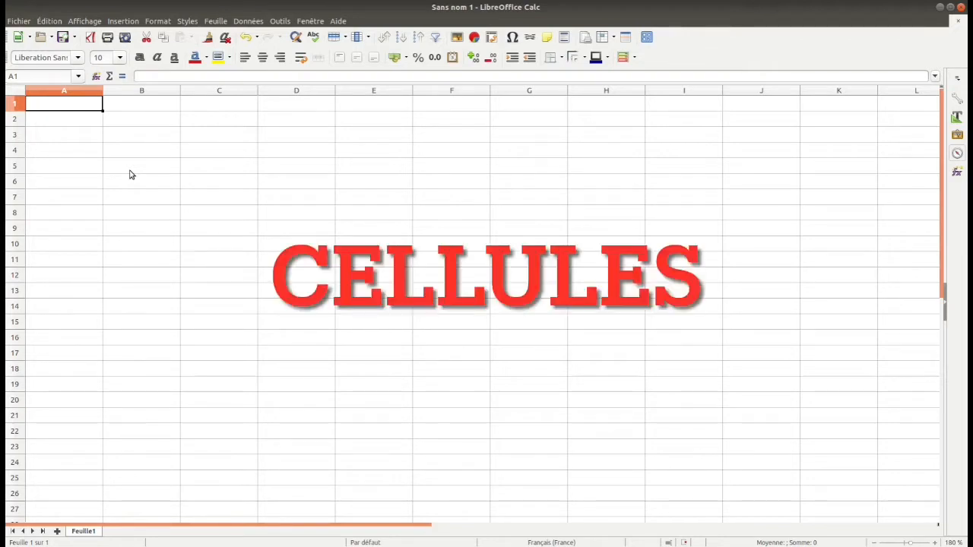
click(129, 175)
click(131, 183)
click(250, 225)
click(203, 175)
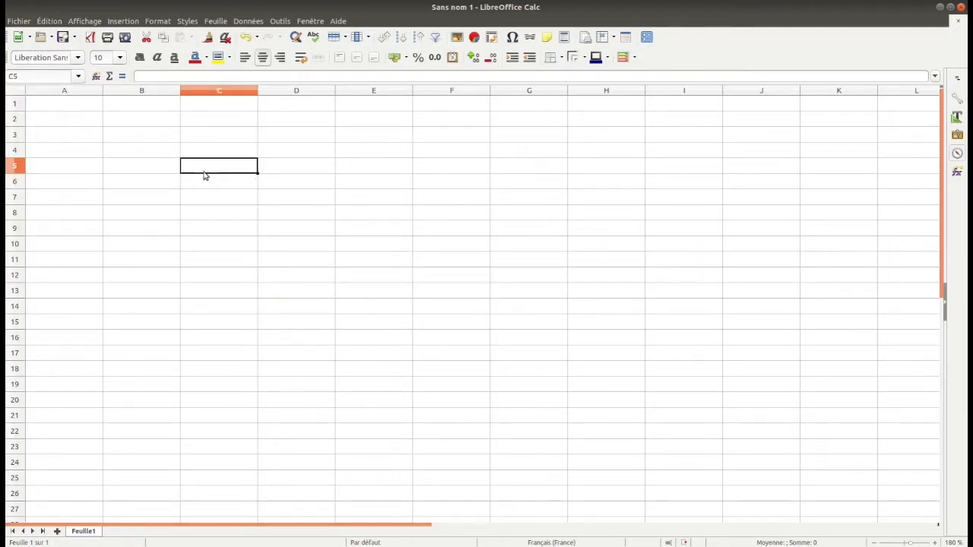
click(142, 168)
click(116, 227)
click(137, 159)
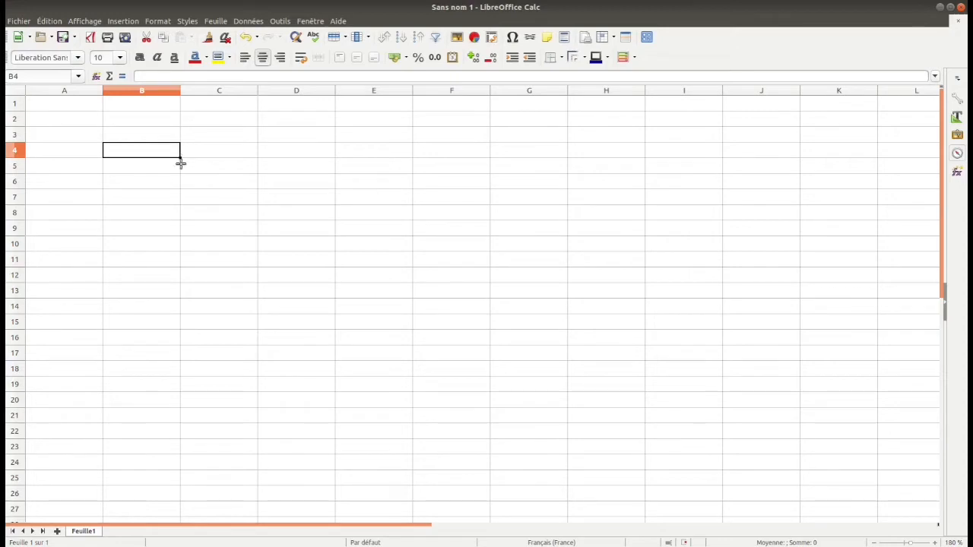
drag(177, 160, 121, 212)
click(134, 256)
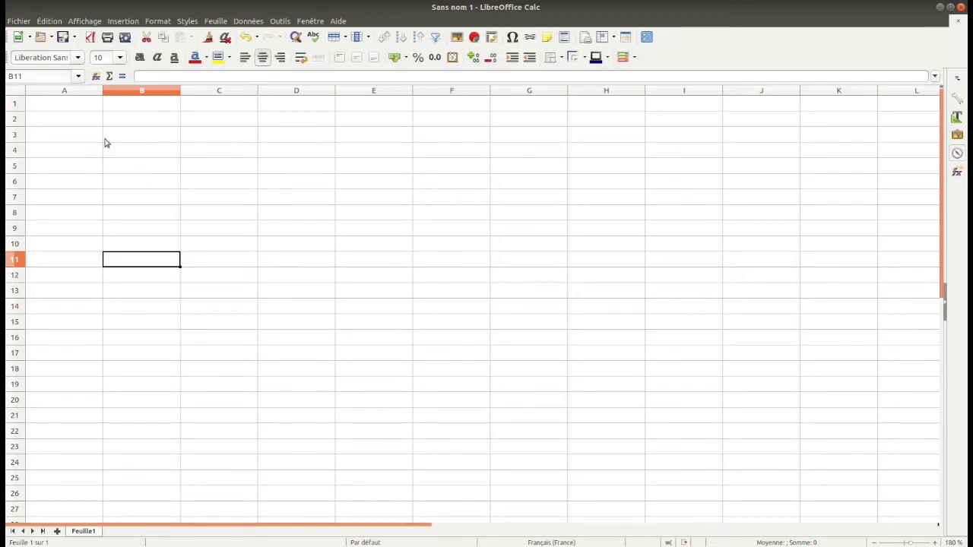
Enter LUNDI in cell A1 and autofill the weekday series down to A13.
click(76, 106)
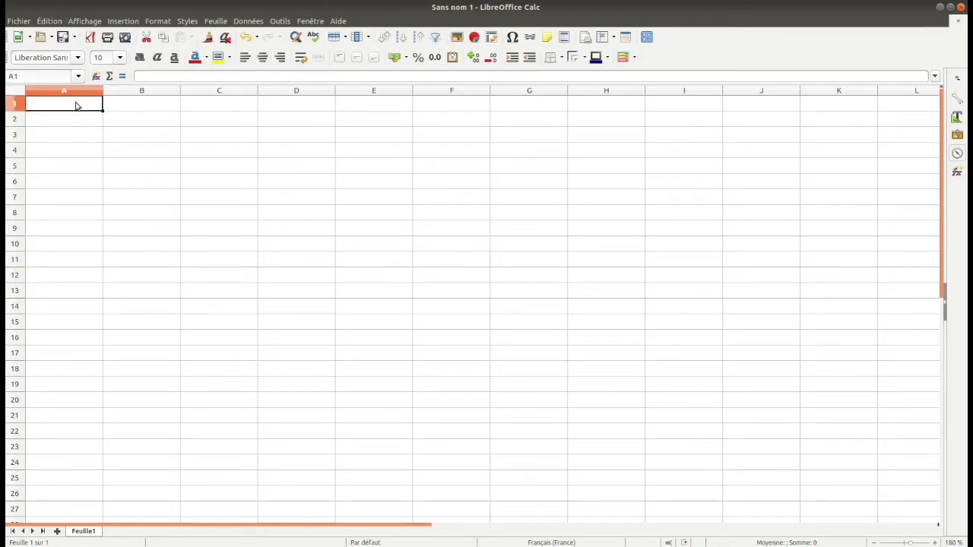
text(LUNDI)
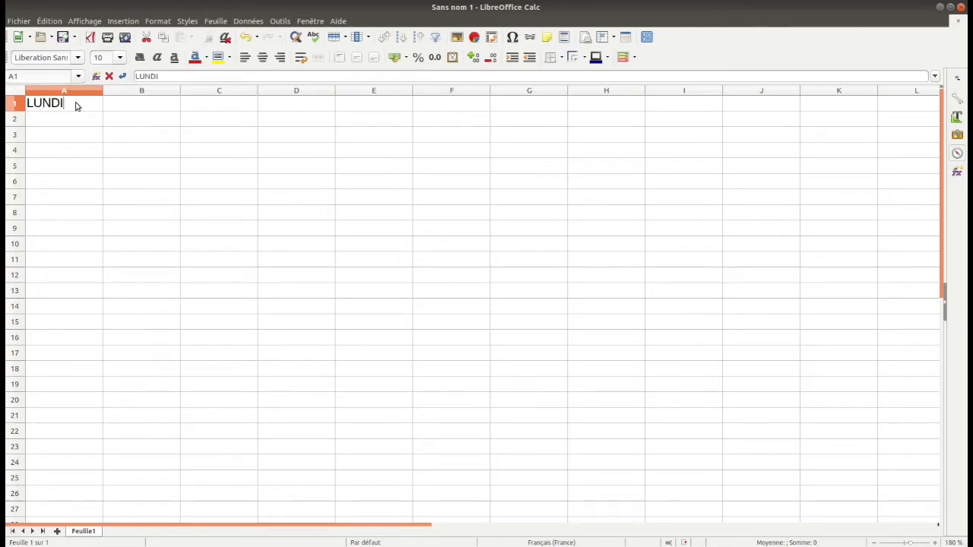
key(Return)
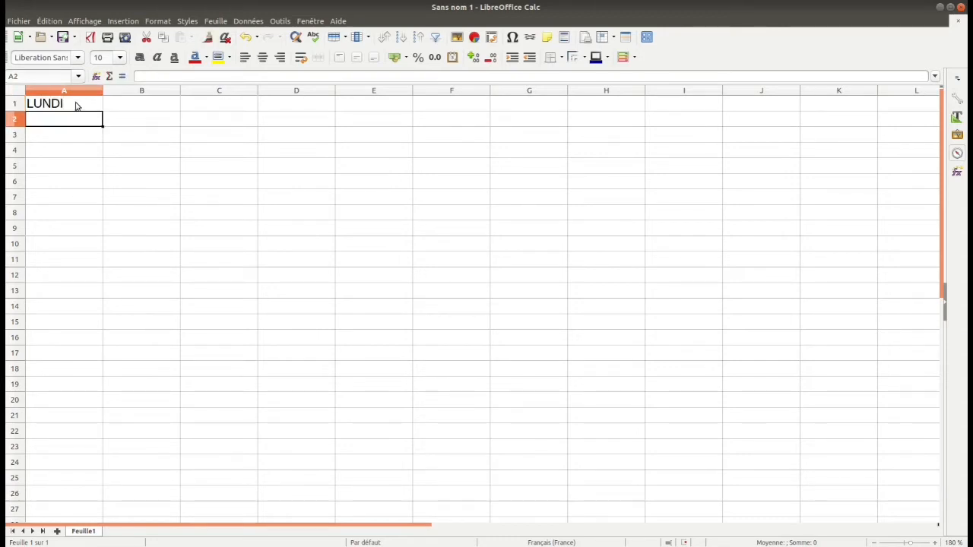
click(76, 106)
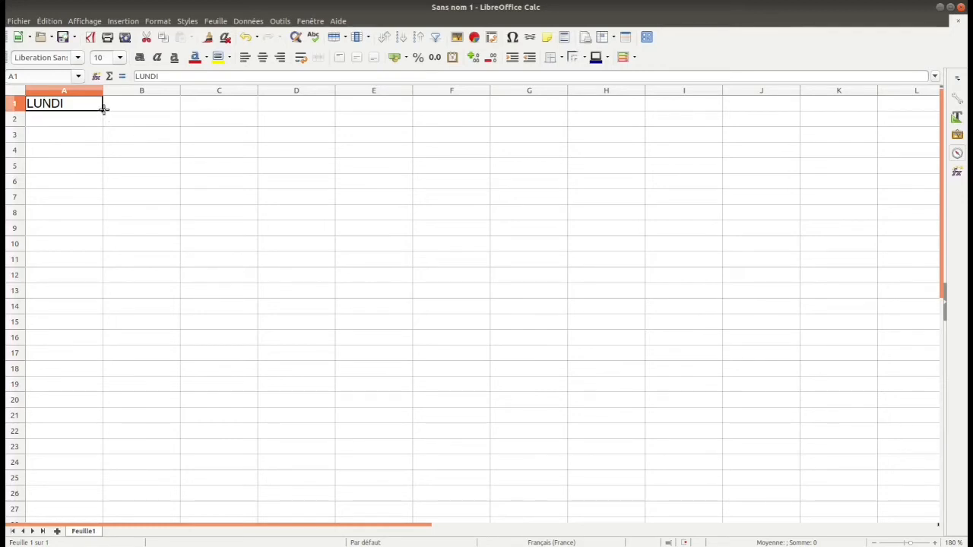
drag(104, 110, 101, 299)
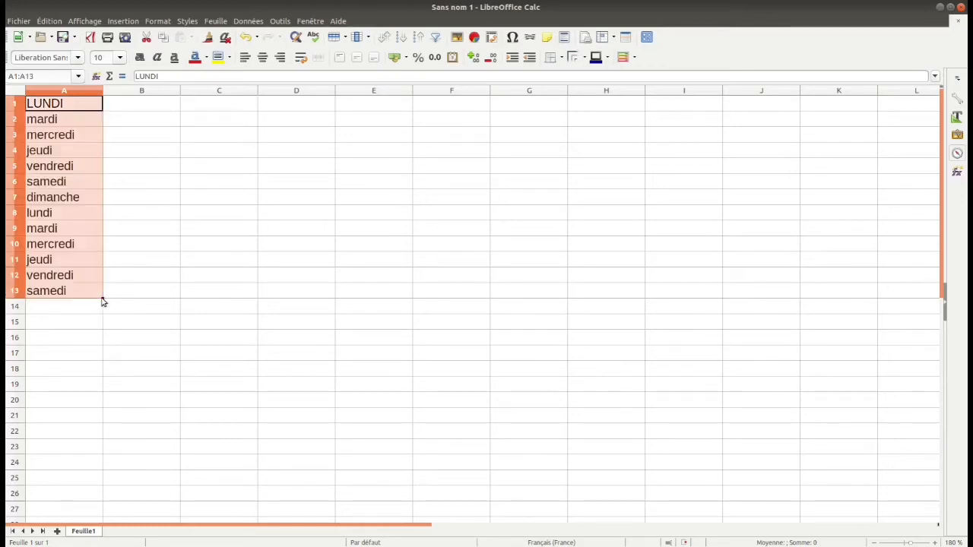
Autofill the weekday series from cell A1 across row 1 to G1.
click(189, 207)
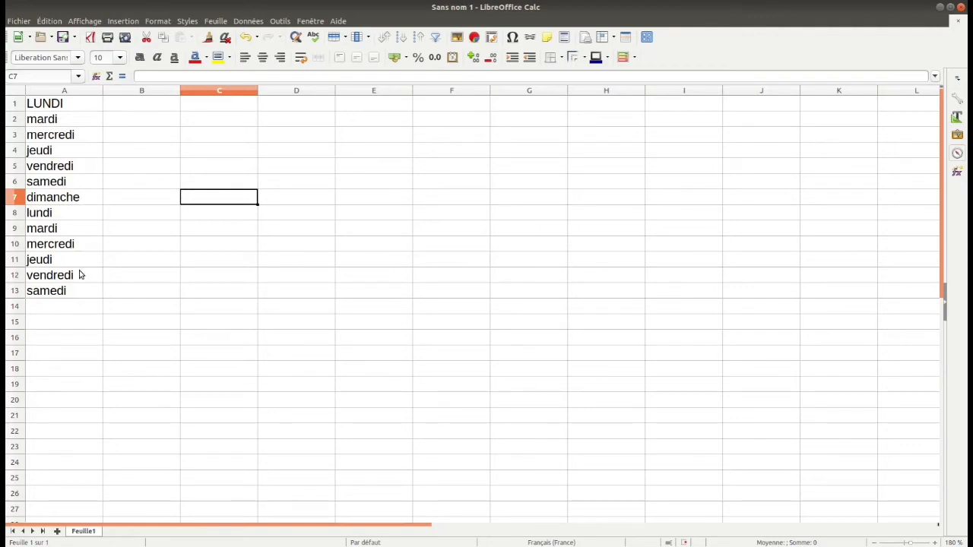
click(86, 108)
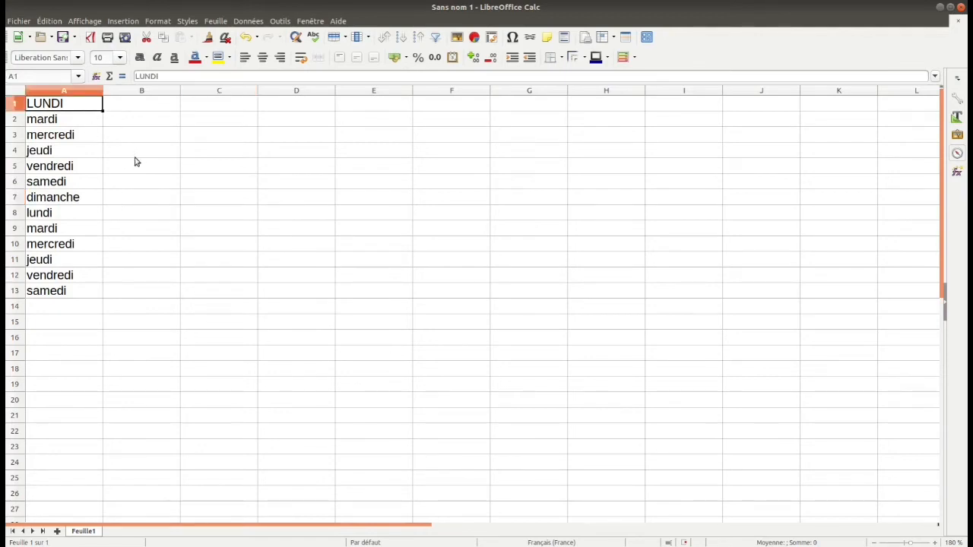
drag(103, 110, 570, 106)
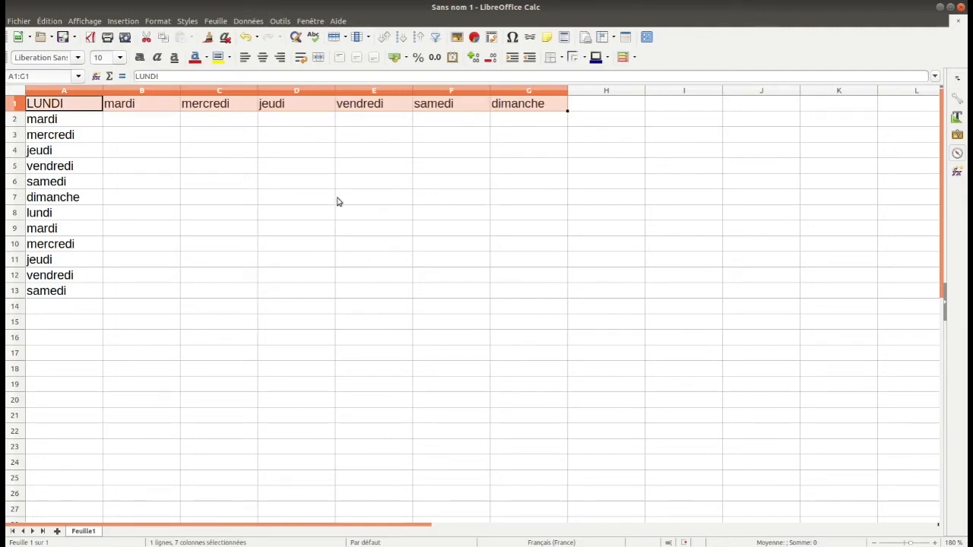
Enter AVRIL in cell D3 and autofill the month series down to D13.
click(279, 140)
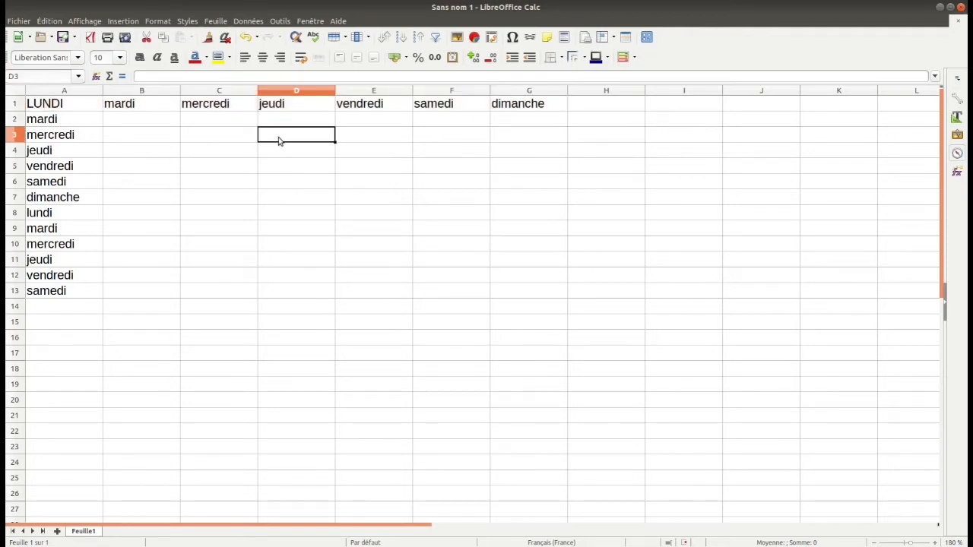
text(AVRIL)
key(Return)
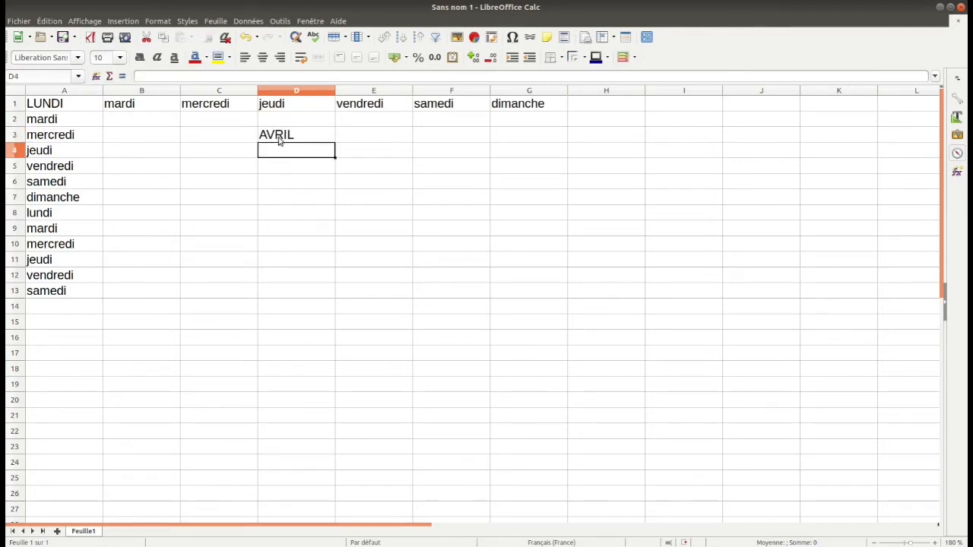
click(280, 141)
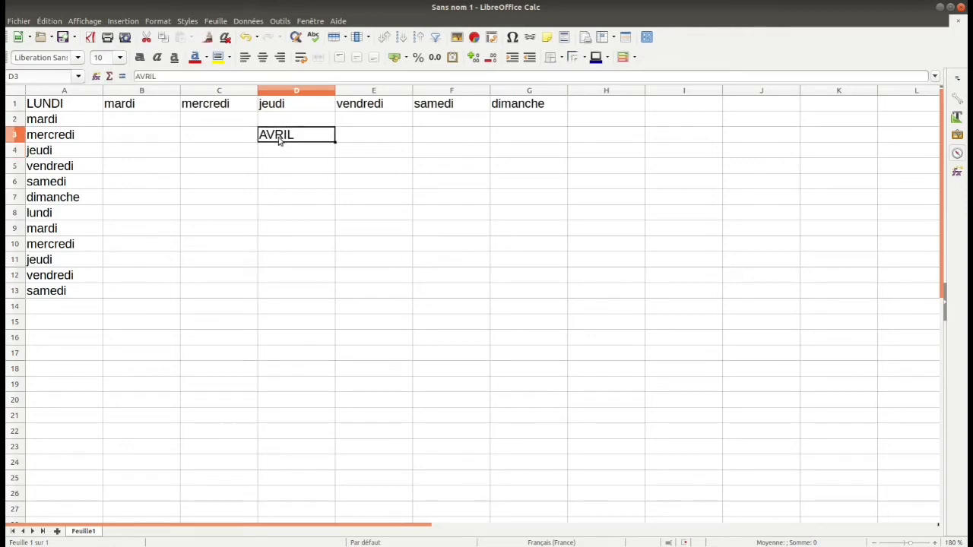
drag(334, 142, 334, 298)
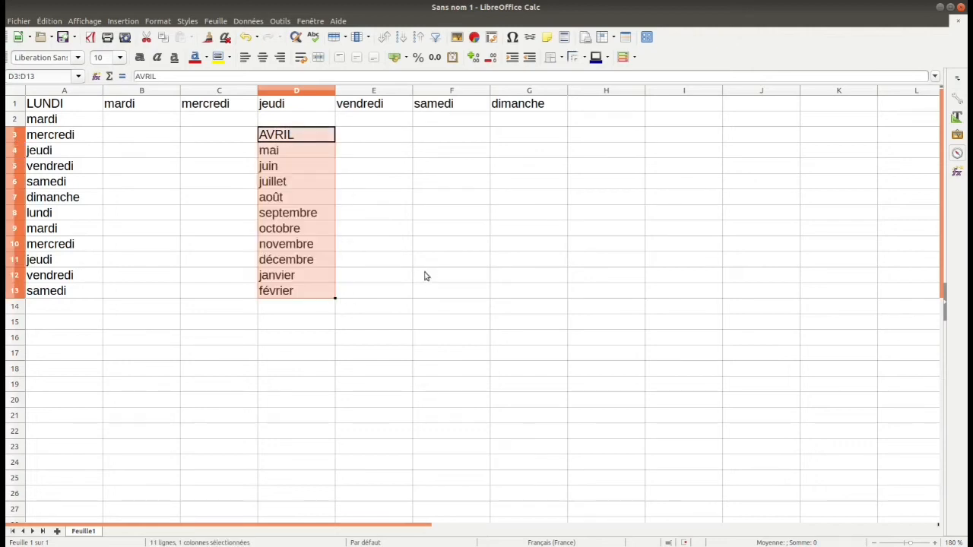
Autofill the month series from cell D3 forward to H3, and backward to B3 and up to D1.
click(326, 136)
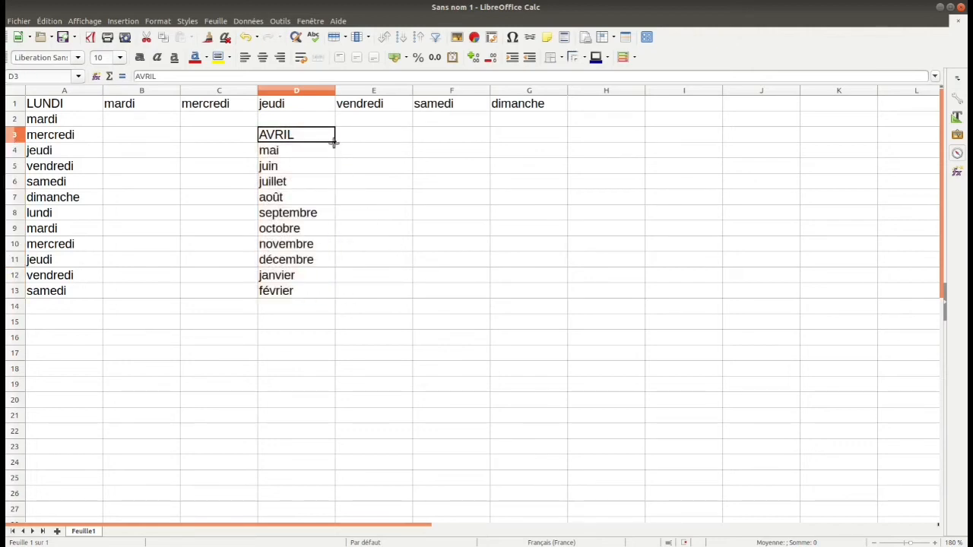
drag(334, 142, 650, 160)
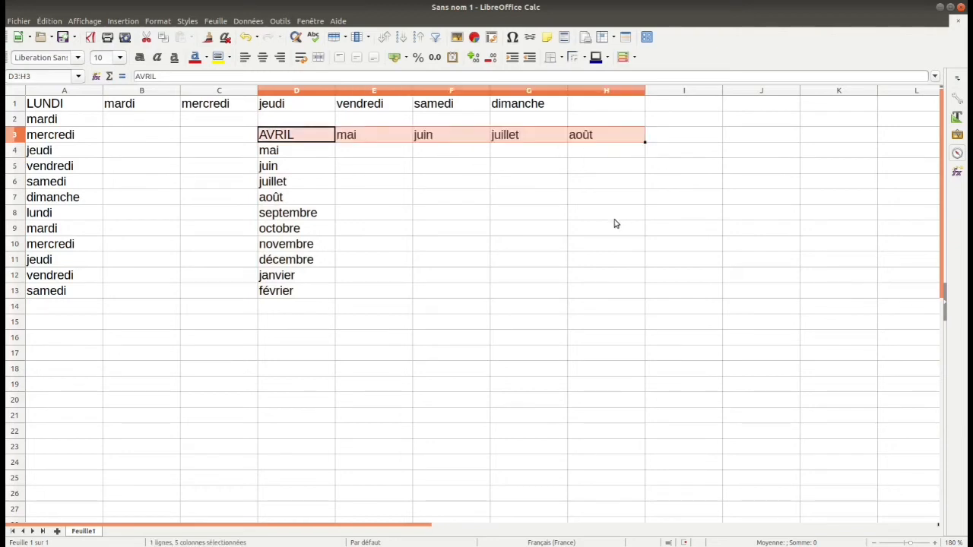
click(331, 142)
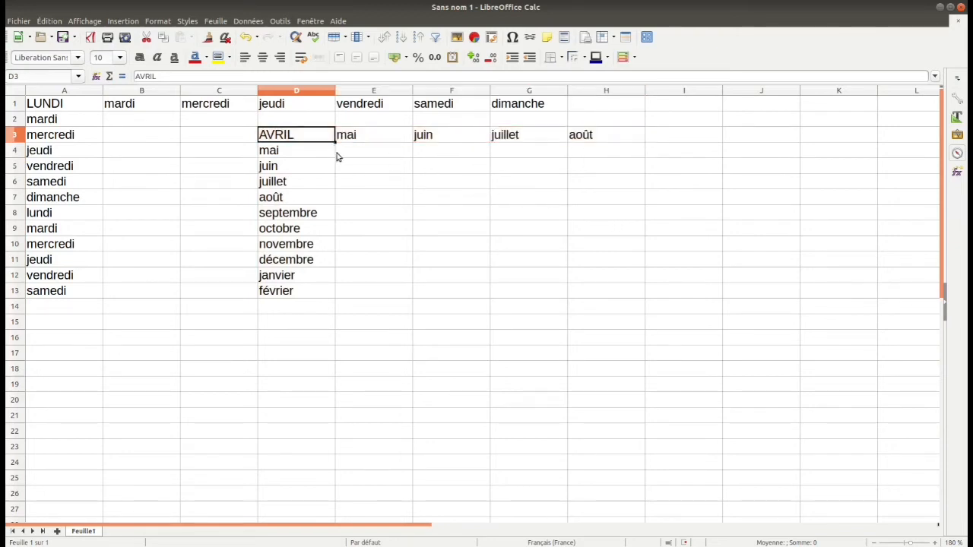
drag(334, 143, 133, 135)
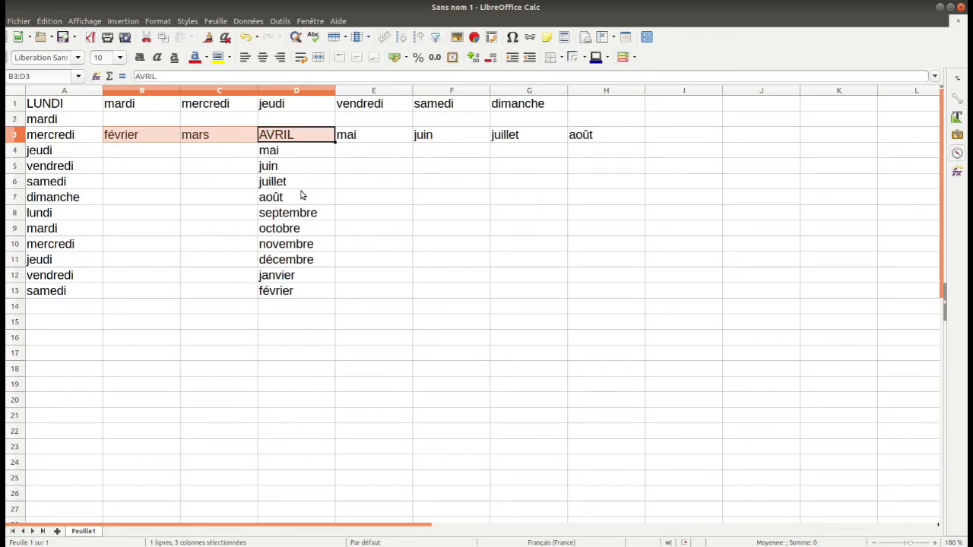
click(324, 136)
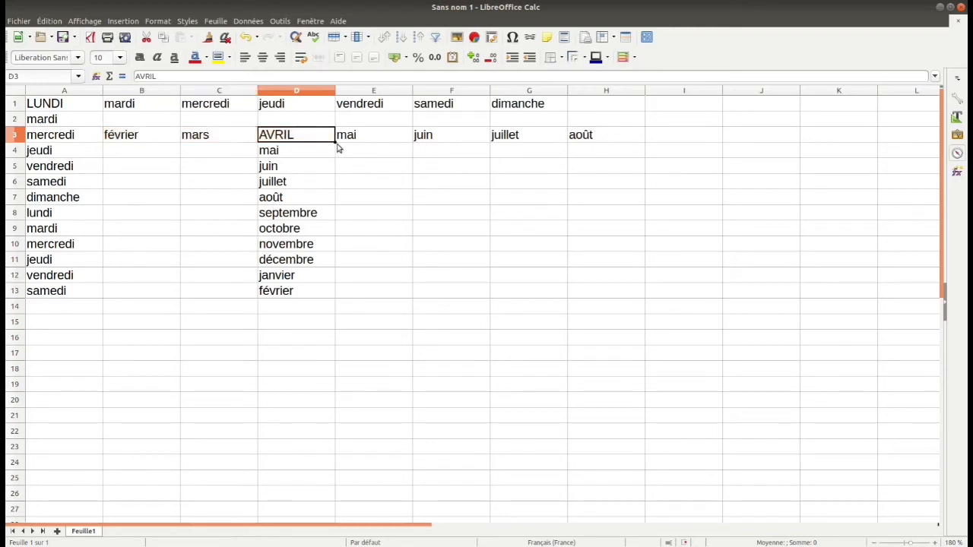
drag(335, 140, 332, 103)
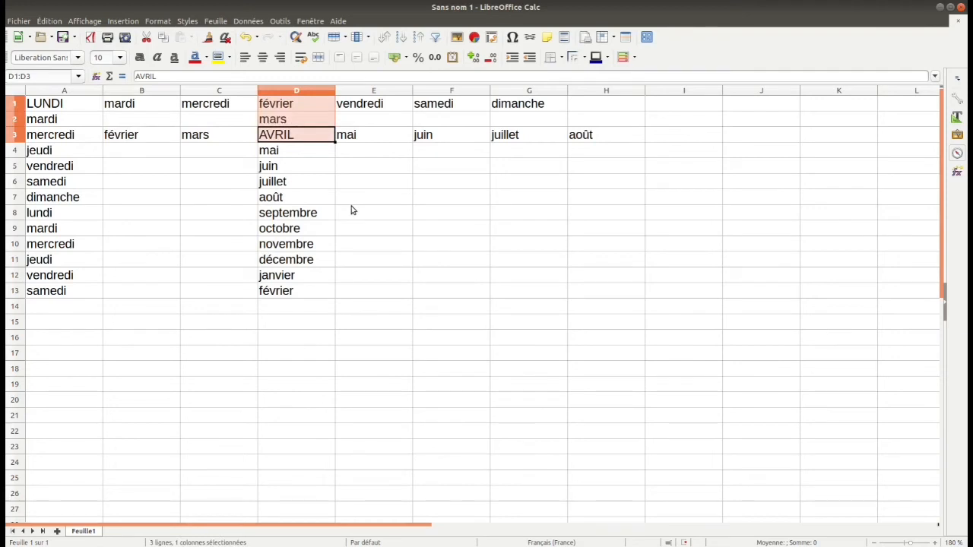
Enter 1 and 2 in cells F5 and F6, and extend the number series from both cells down to F14.
click(451, 172)
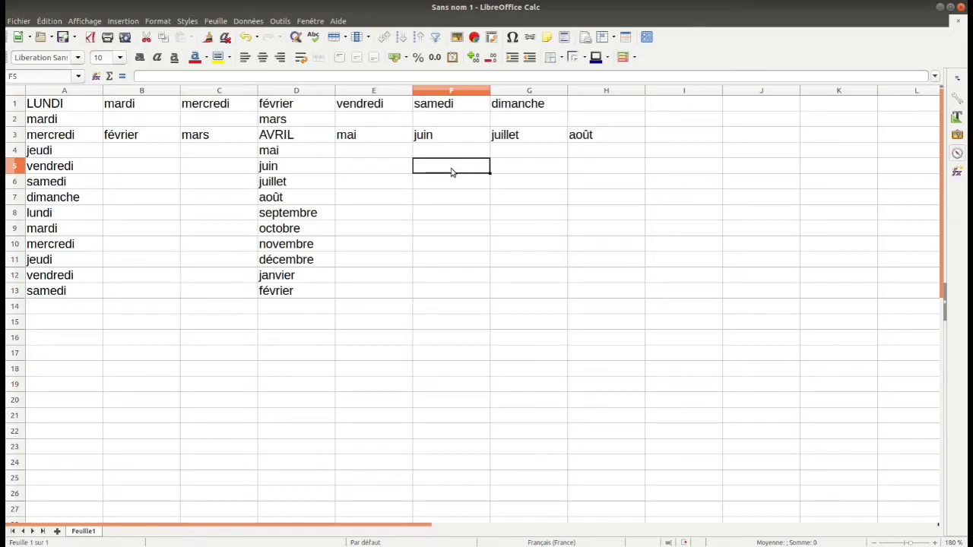
text(1)
key(Return)
text(2)
key(Return)
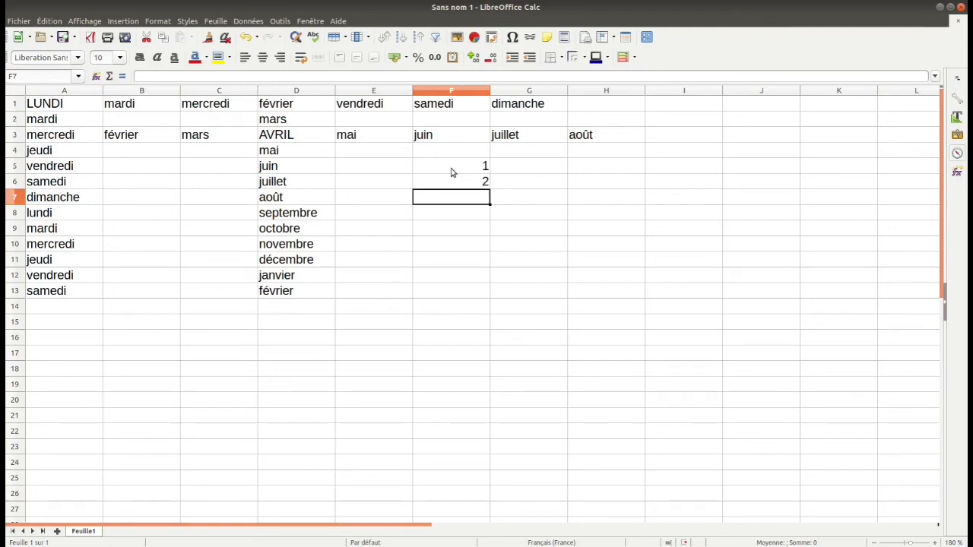
drag(451, 172, 453, 187)
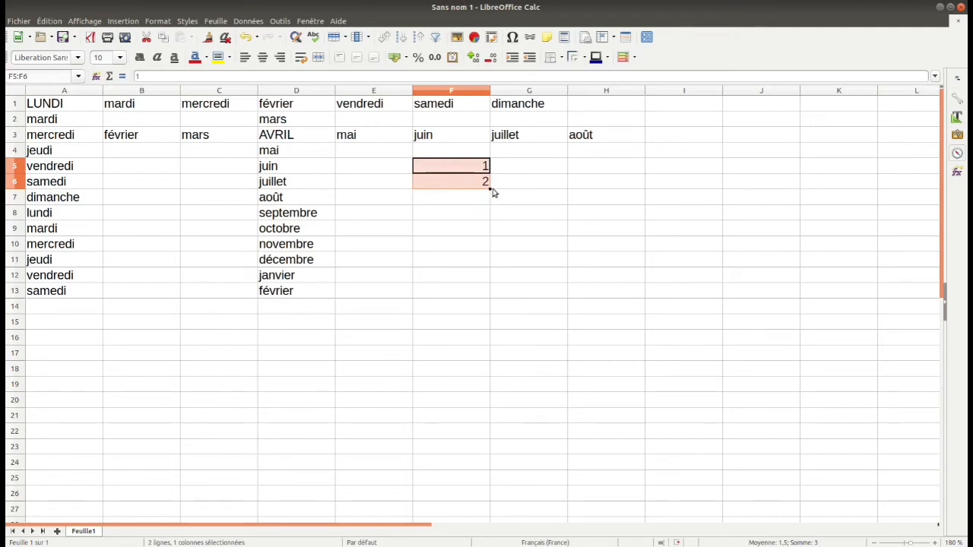
drag(489, 190, 485, 319)
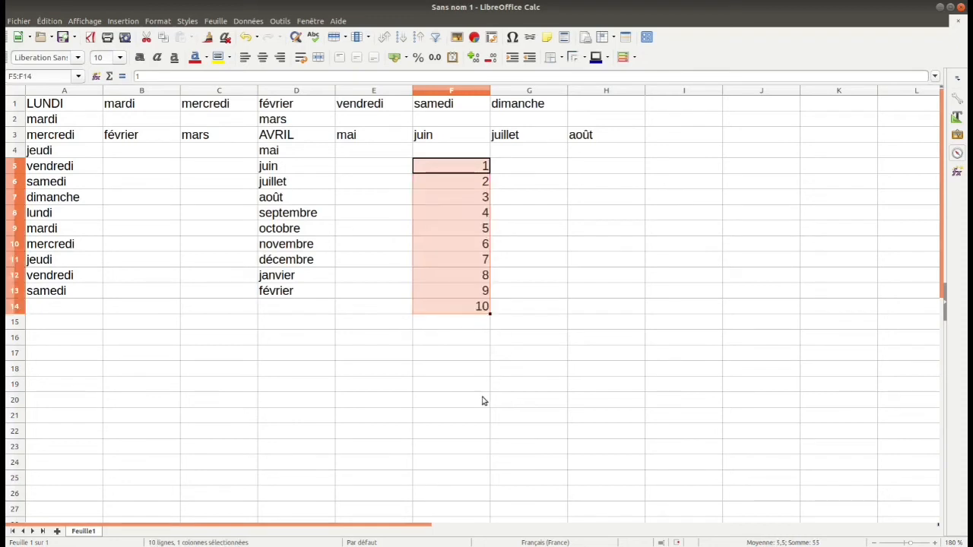
Enter 2 and 4 in cells G5 and G6, and extend the even-number series from both cells down to G17.
click(544, 166)
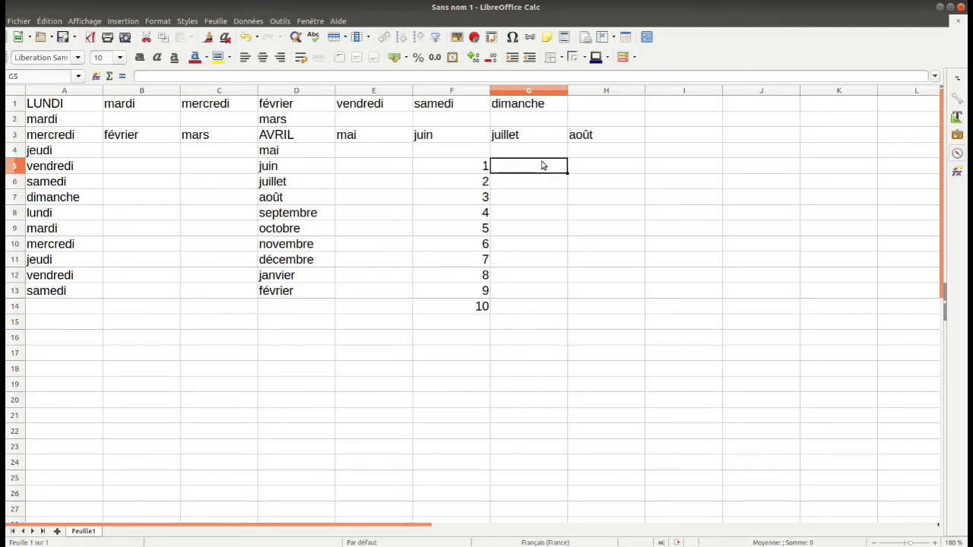
text(2)
key(Return)
text(4)
key(Return)
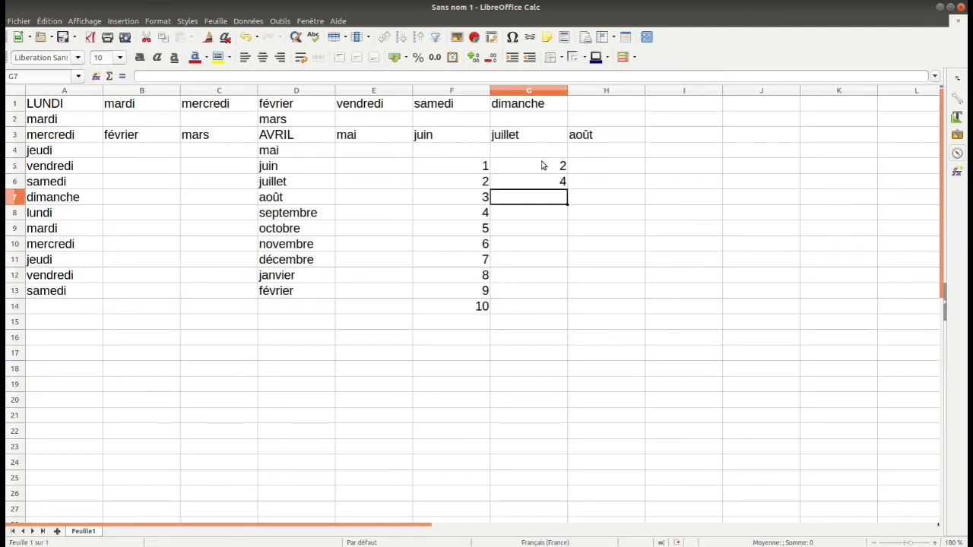
click(544, 166)
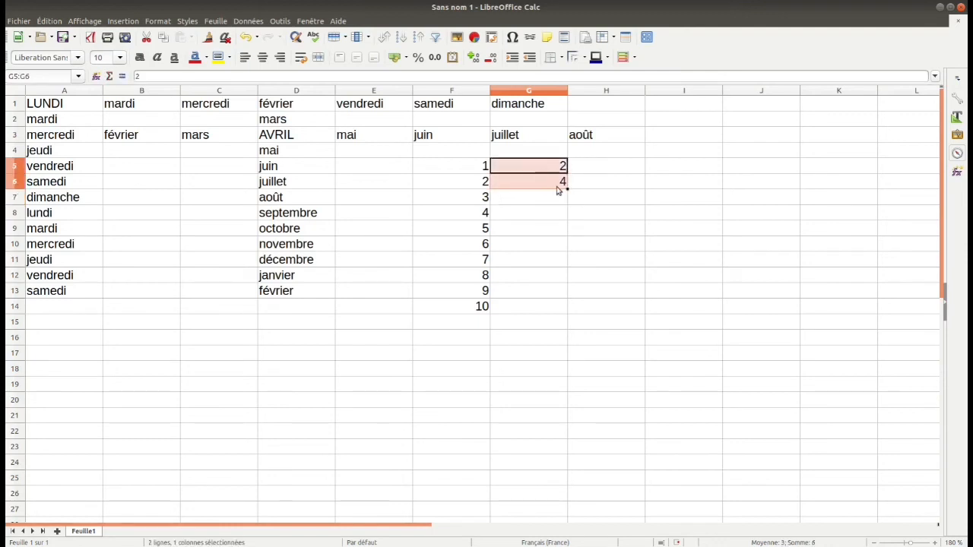
drag(566, 188, 566, 356)
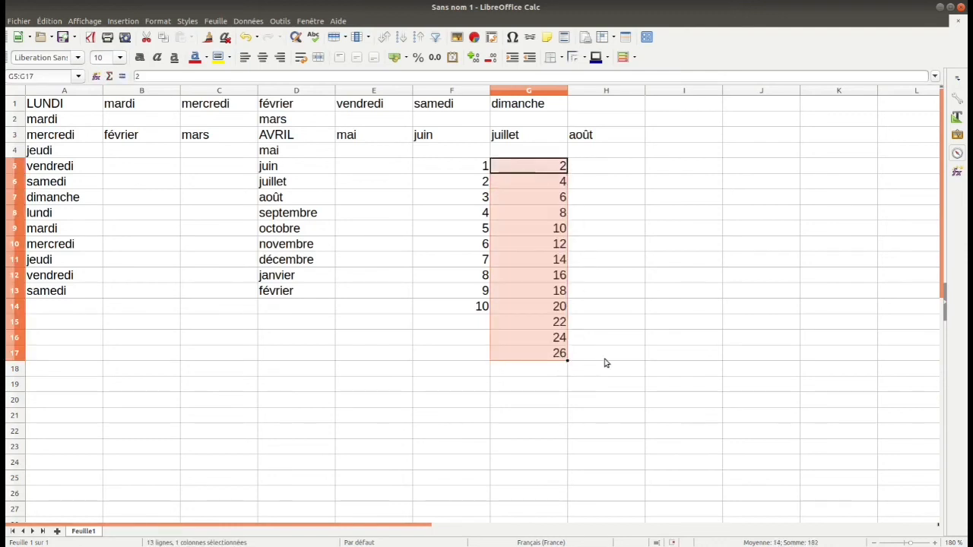
Enter the text A1 in cell H5 and autofill the numbered series down to H17.
click(607, 170)
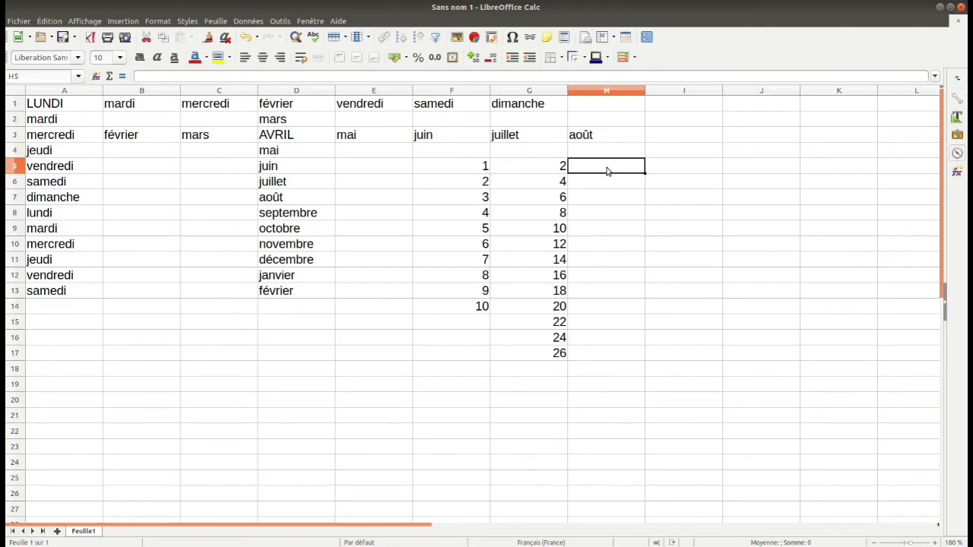
text(A1)
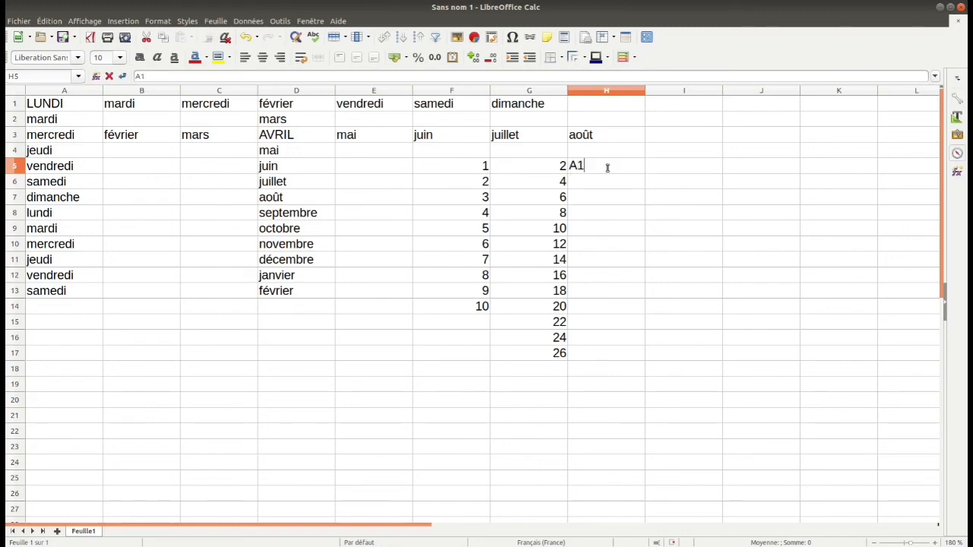
key(Return)
click(608, 170)
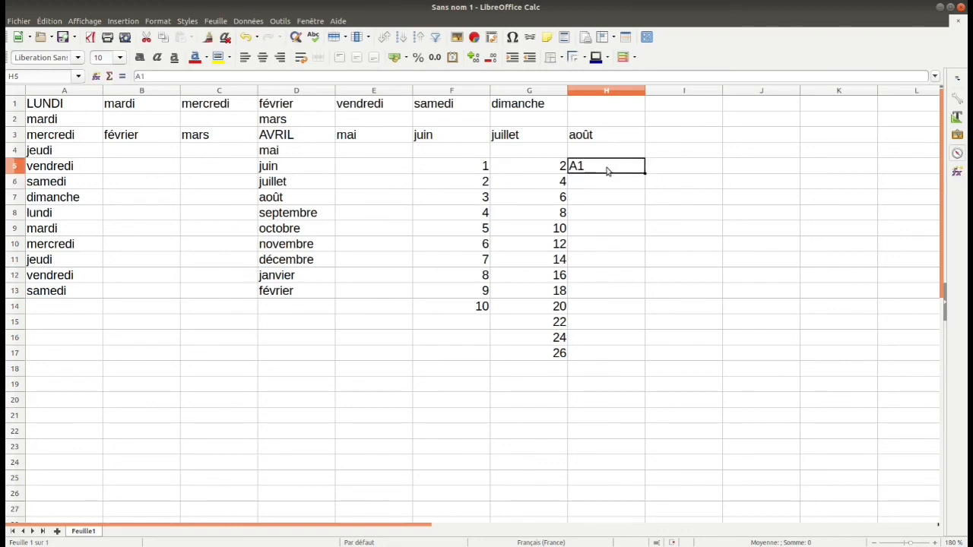
drag(645, 174, 645, 357)
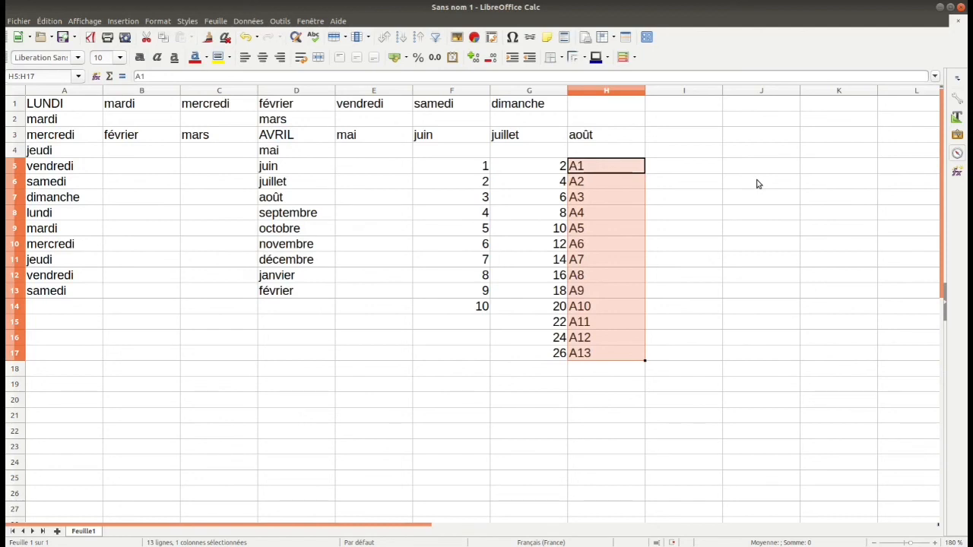
Enter "Etape 1" in cell I3 and autofill the numbered steps across row 3 to K3.
click(688, 134)
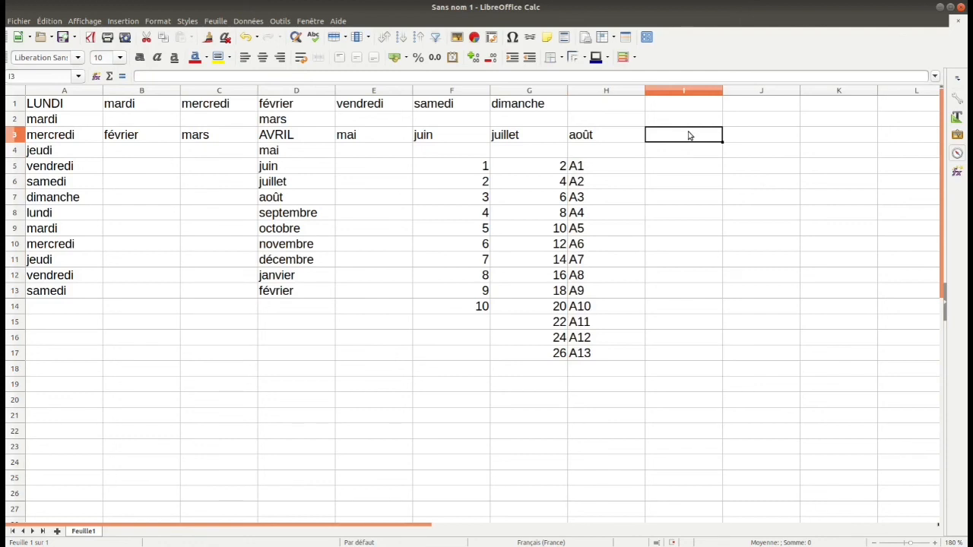
text(Etape )
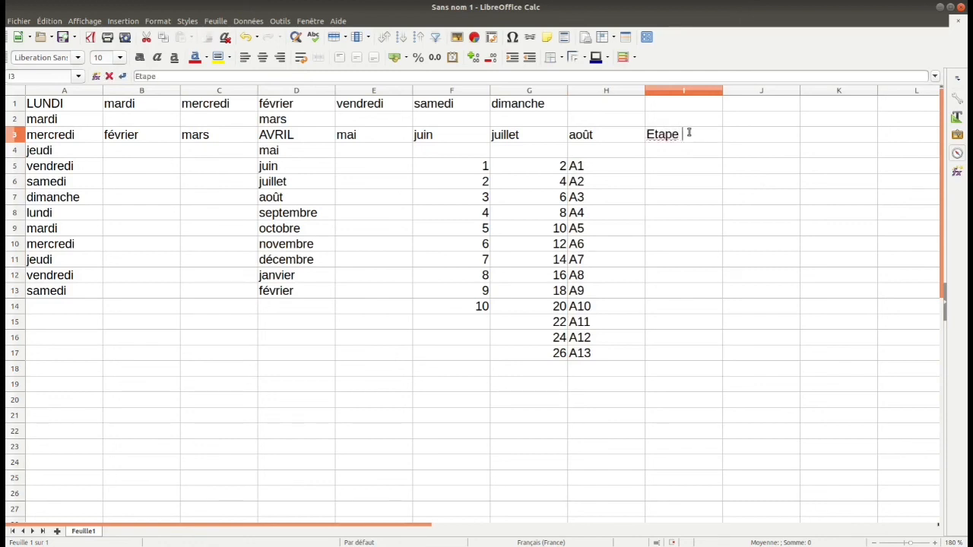
text(1)
key(Return)
click(688, 135)
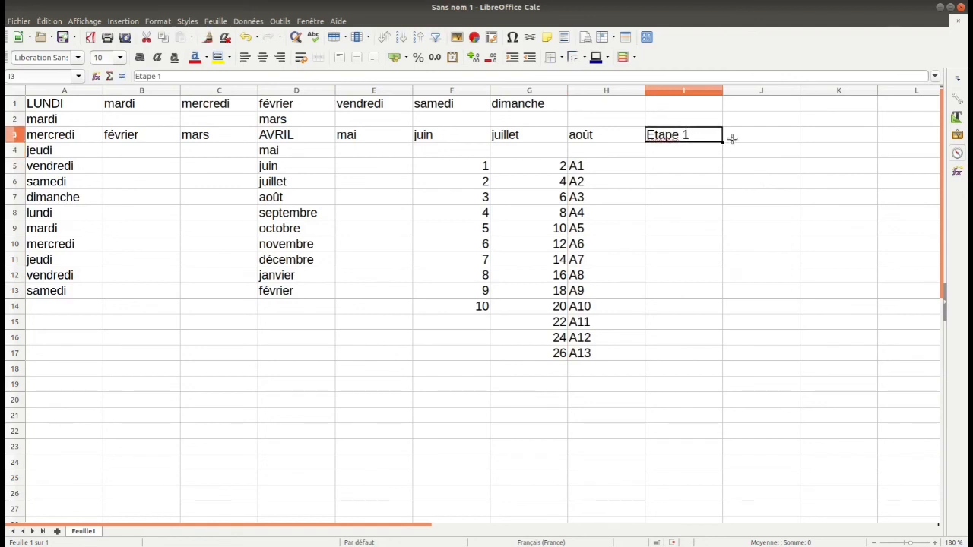
drag(731, 138, 855, 134)
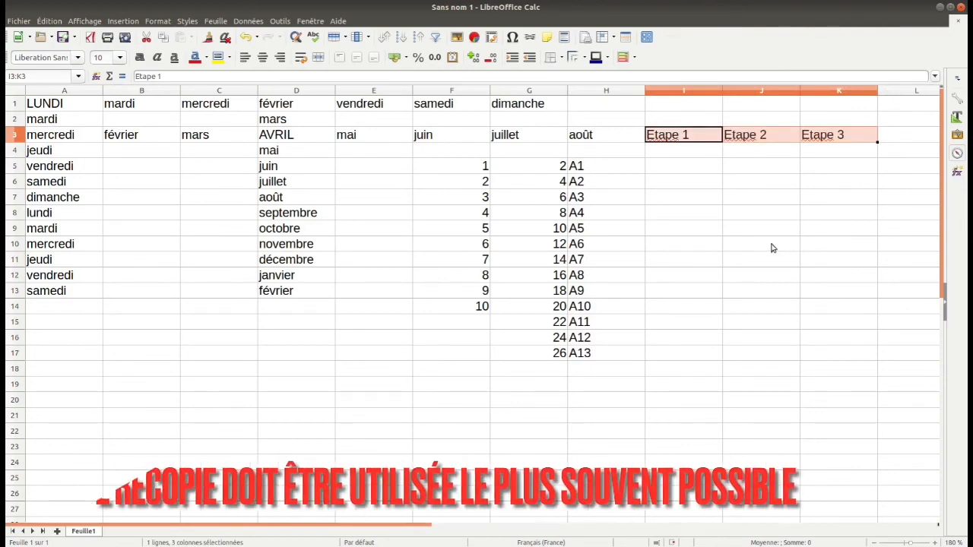
click(757, 170)
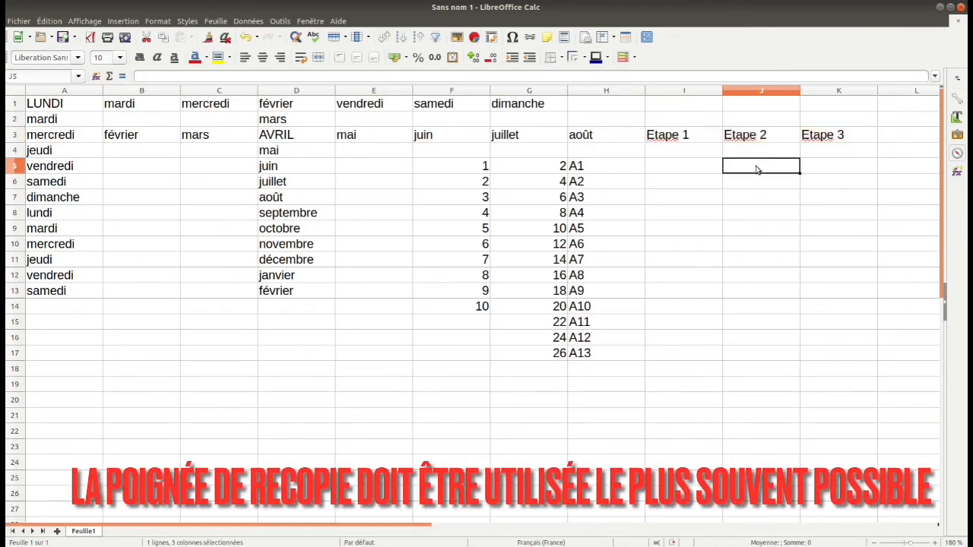